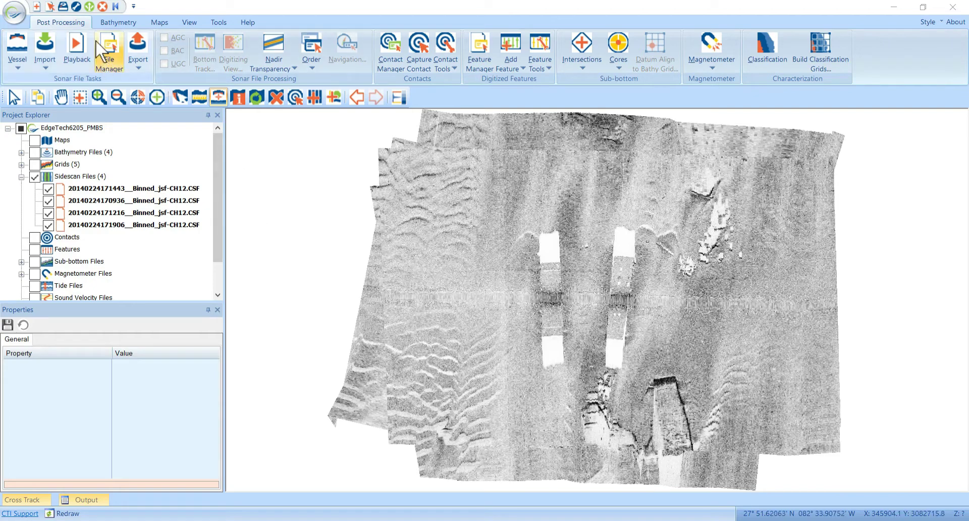
Open Sonar Color Settings in Preferences and keep Sidescan (ch. 1 and 2), which defaults to Grey.
click(90, 6)
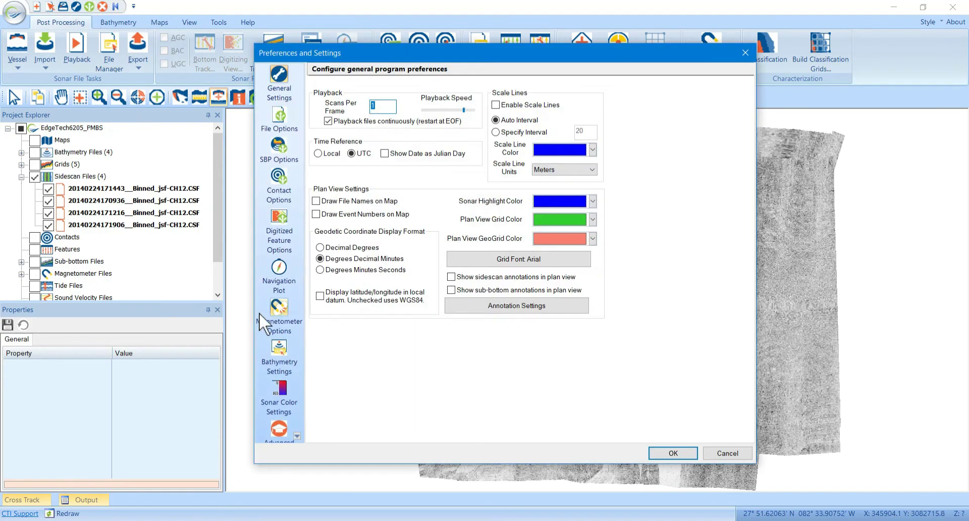
click(277, 384)
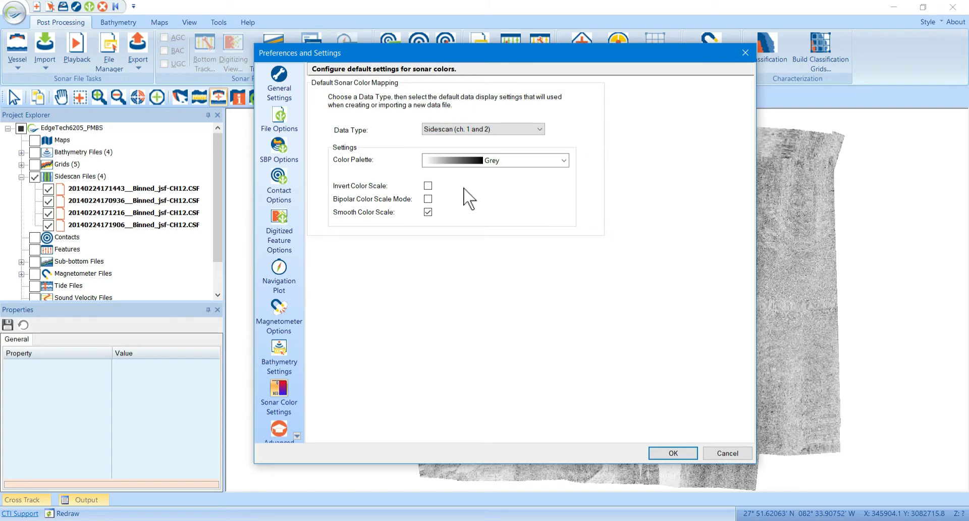
click(539, 129)
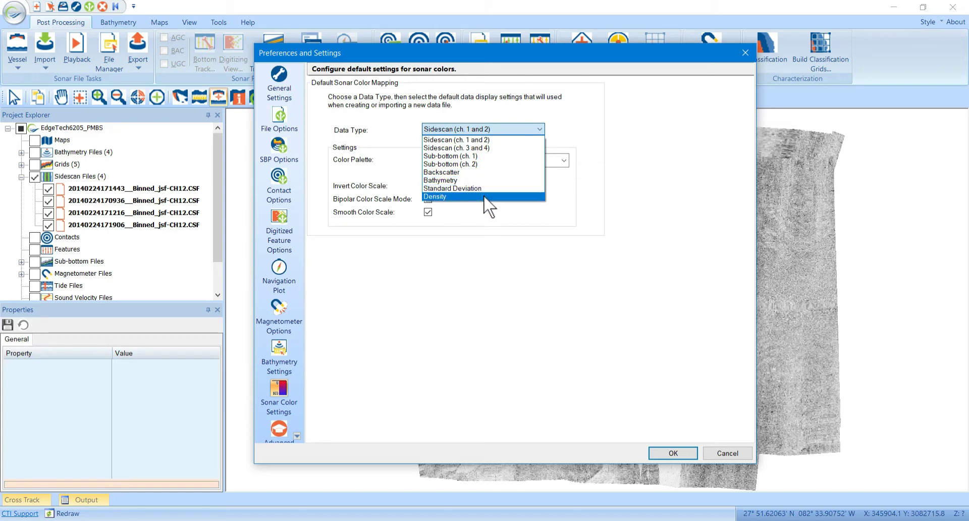
click(502, 130)
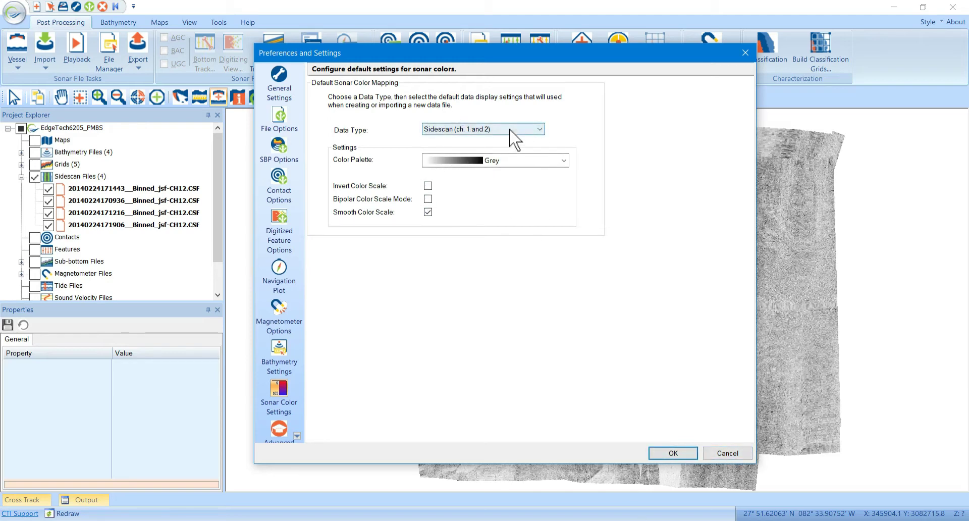
Confirm Preferences with OK to return to the grey EdgeTech6205_PMBS sidescan mosaic.
click(674, 452)
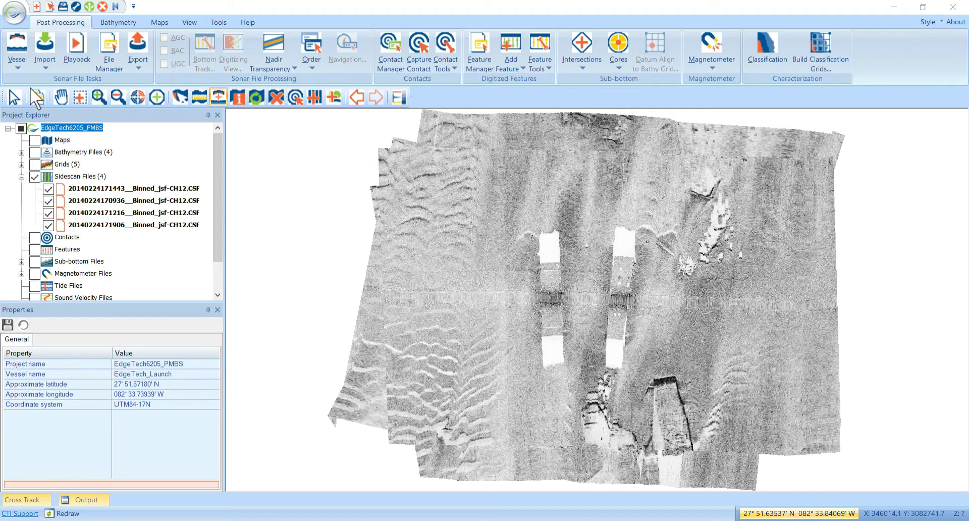
Open the Color window, dock it on the right, and keep Sidescan as the datatype.
click(399, 98)
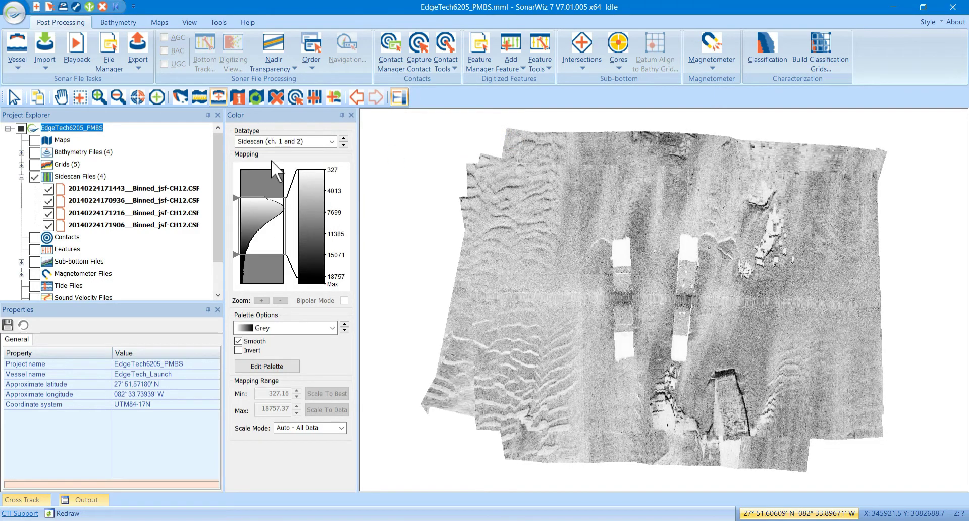
drag(268, 119, 617, 299)
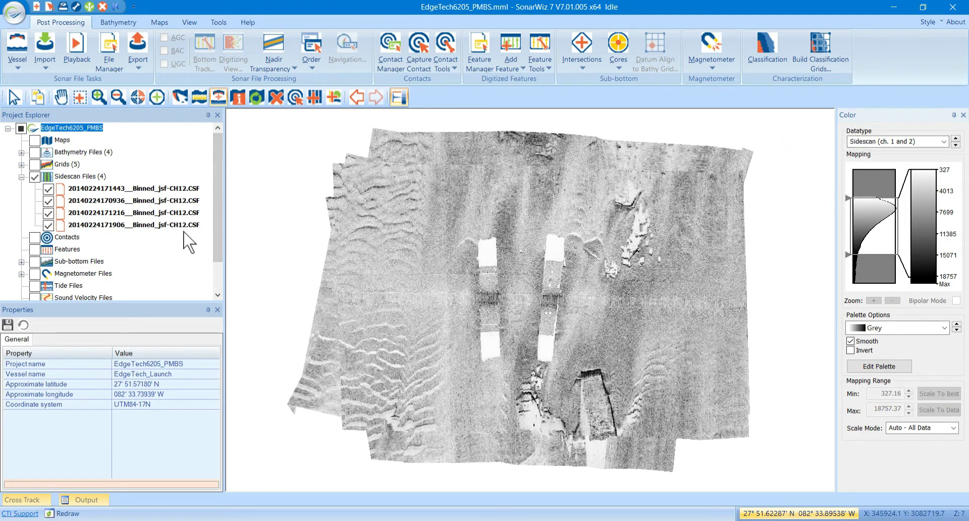
click(942, 142)
click(909, 152)
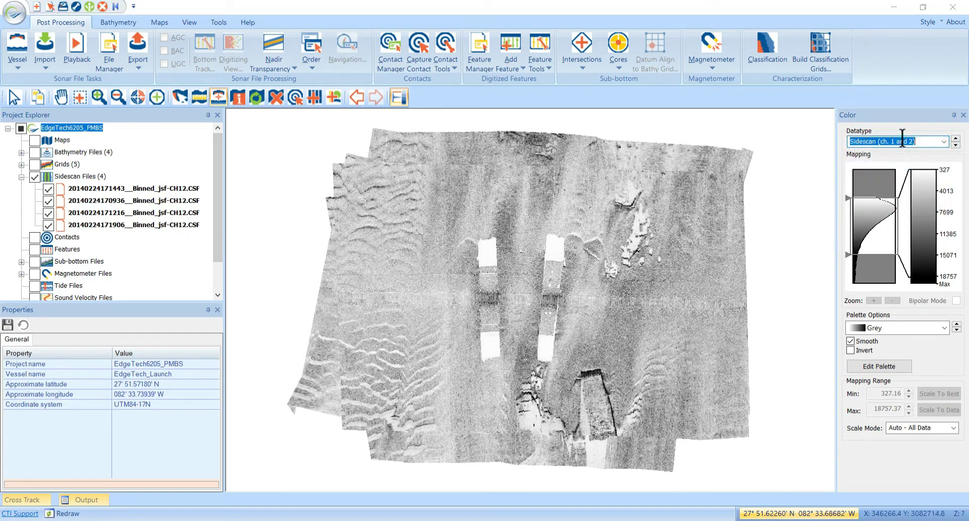
Set sidescan scaling to Manual, apply the MstlBrown palette, and cap Max at 13945.95.
click(954, 428)
click(938, 445)
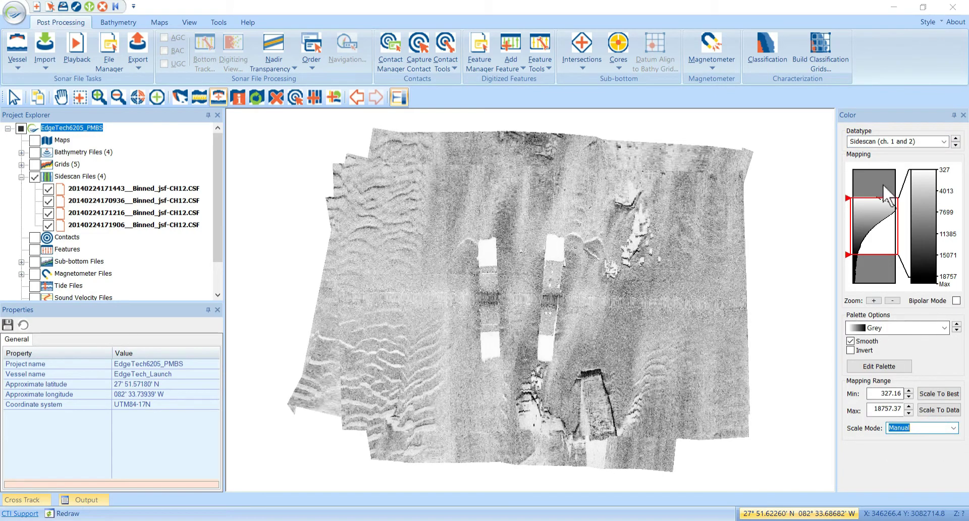
click(944, 329)
scroll(915, 404, down, 2)
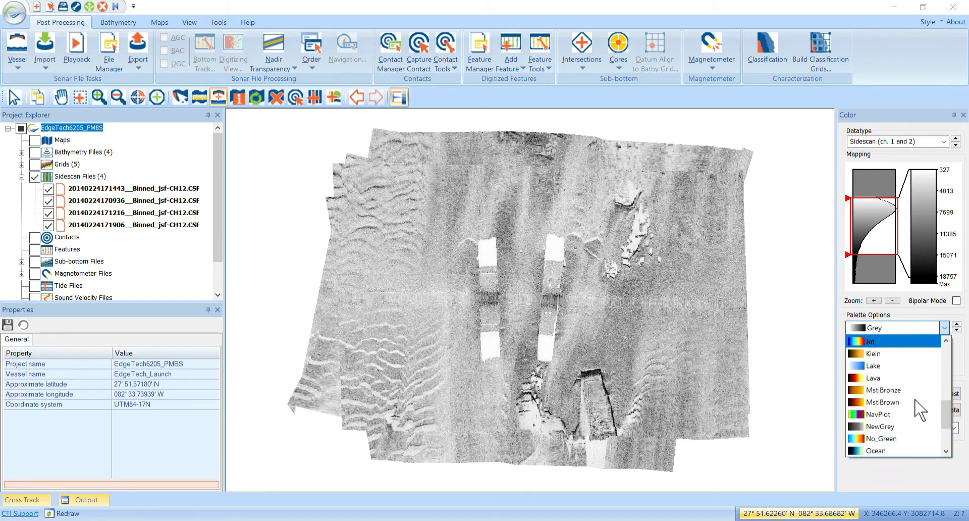
click(910, 401)
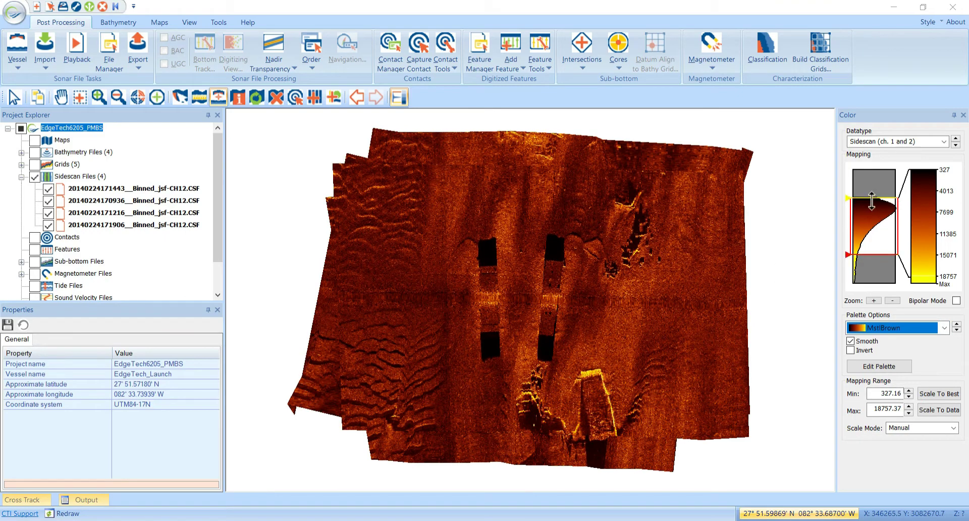
drag(866, 256, 866, 239)
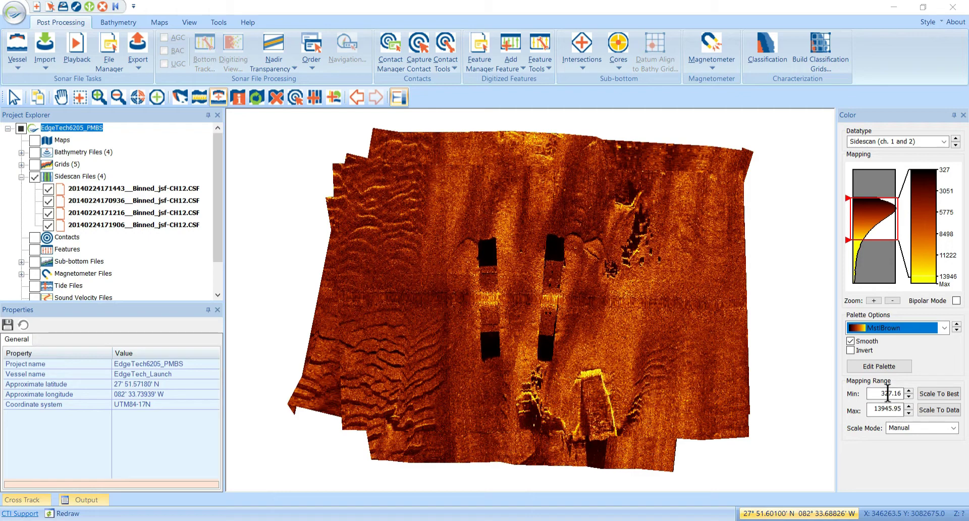
Try Invert, Scale To Data and Scale To Best, then settle the brown range at 327.16–15576.94.
click(851, 350)
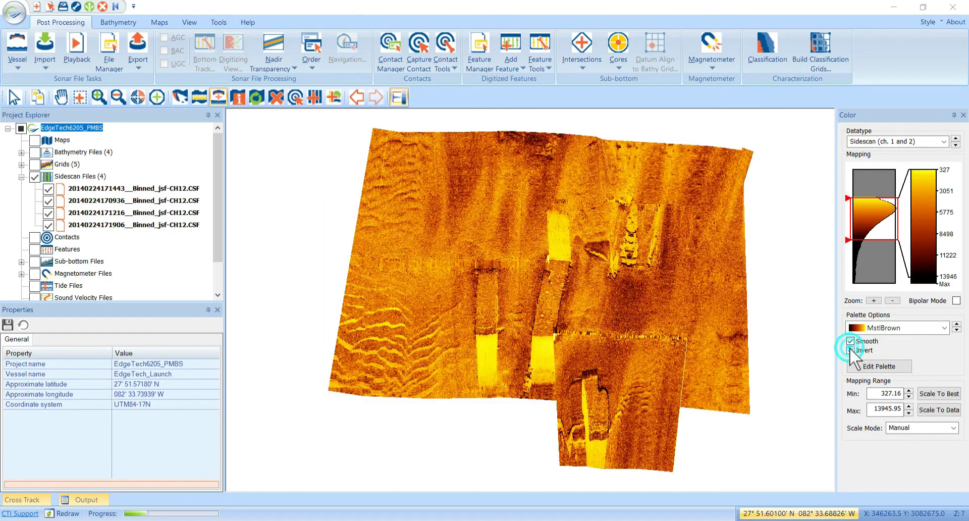
click(850, 350)
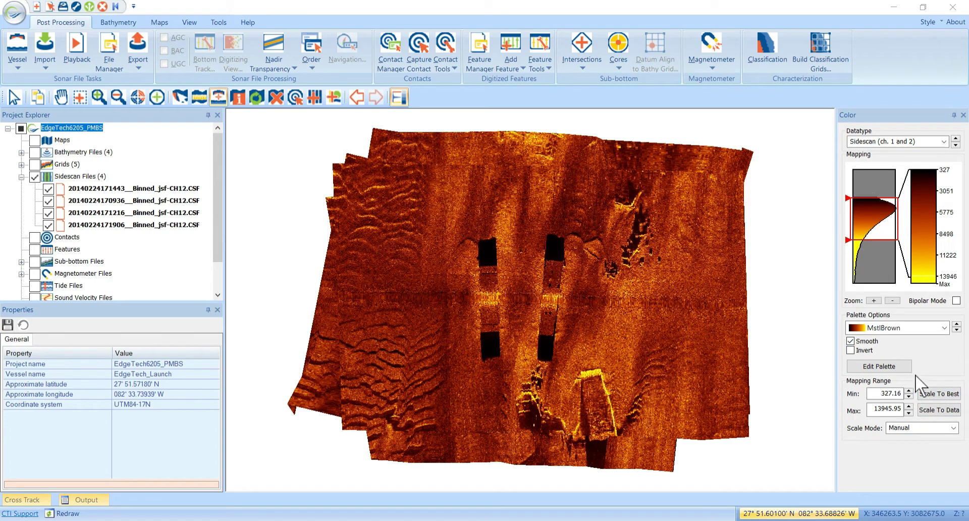
click(938, 409)
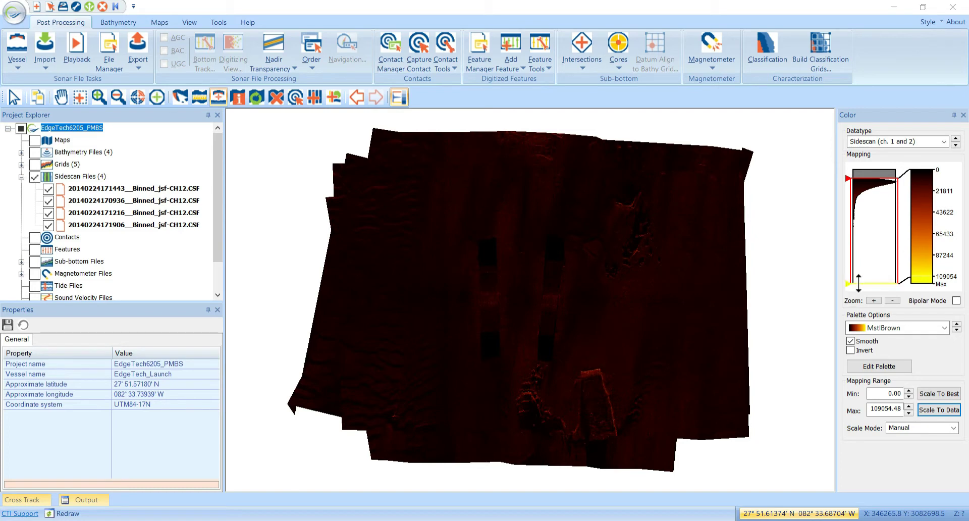
drag(861, 283, 861, 282)
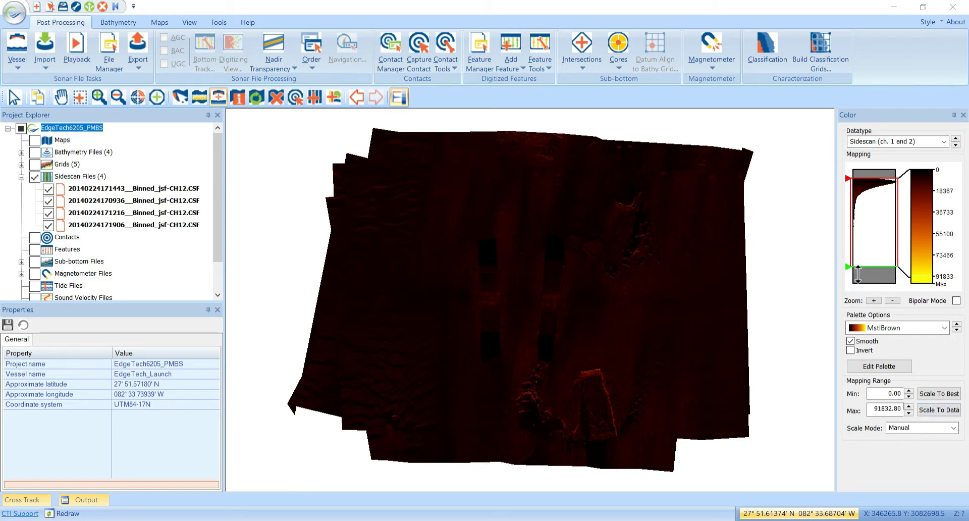
click(935, 393)
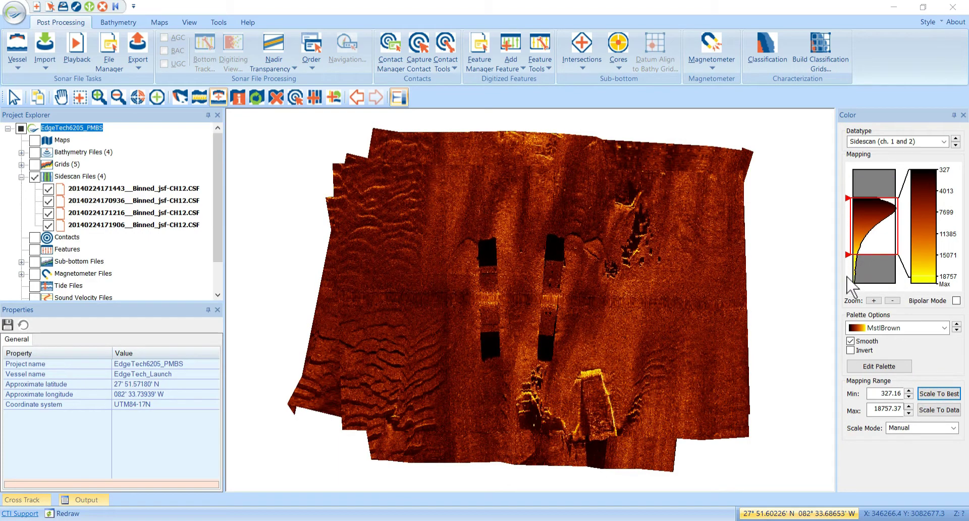
drag(867, 255, 867, 279)
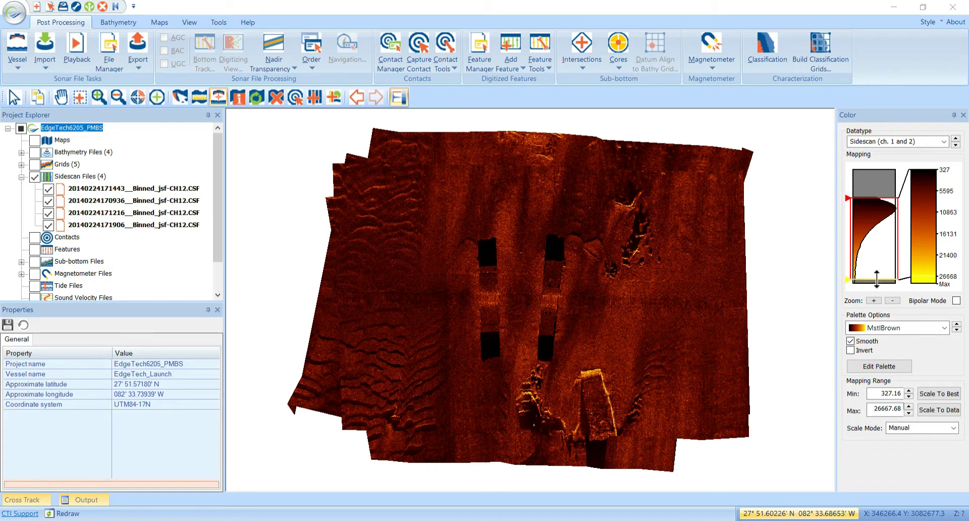
drag(879, 279, 879, 246)
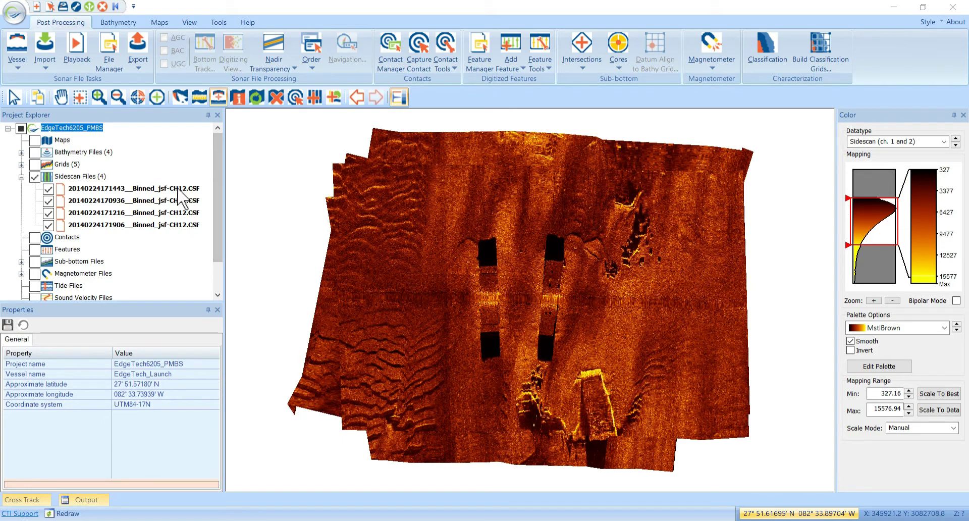
click(943, 141)
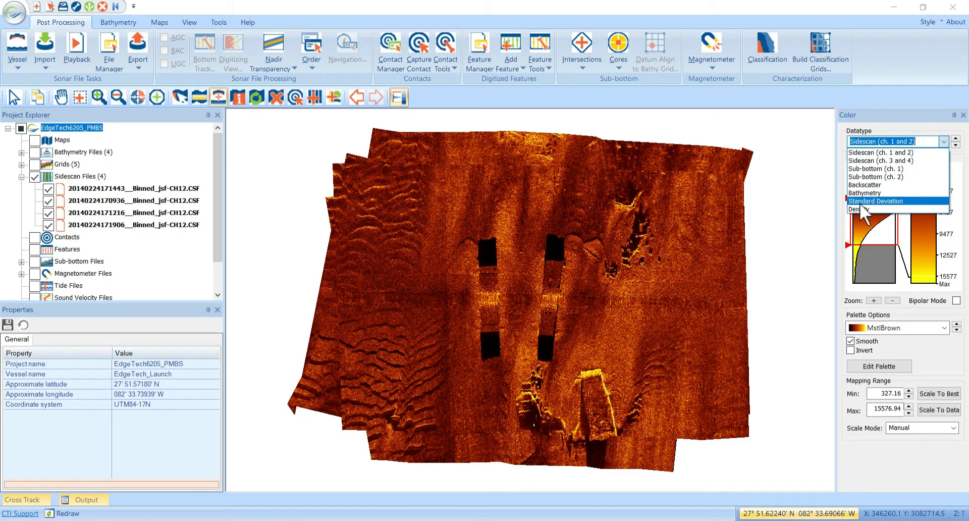
click(866, 140)
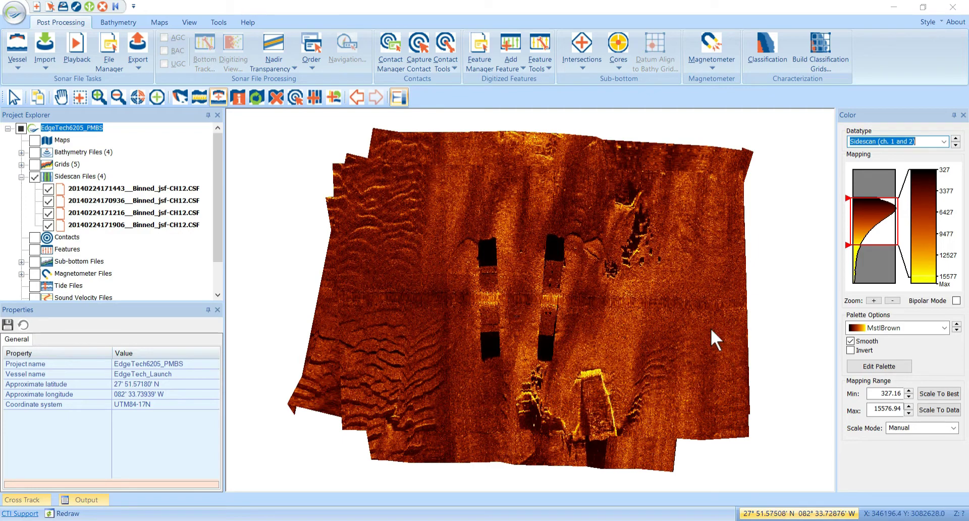
click(656, 333)
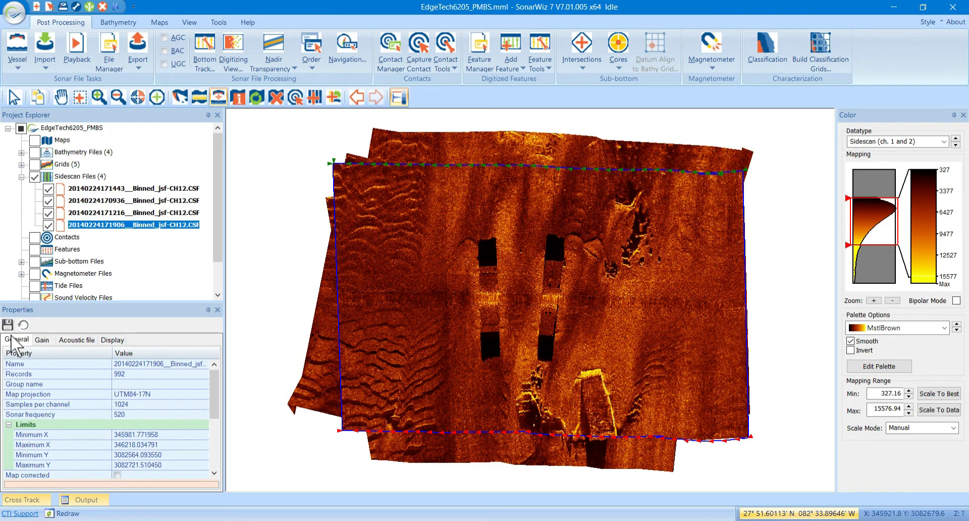
click(113, 340)
drag(139, 303, 138, 249)
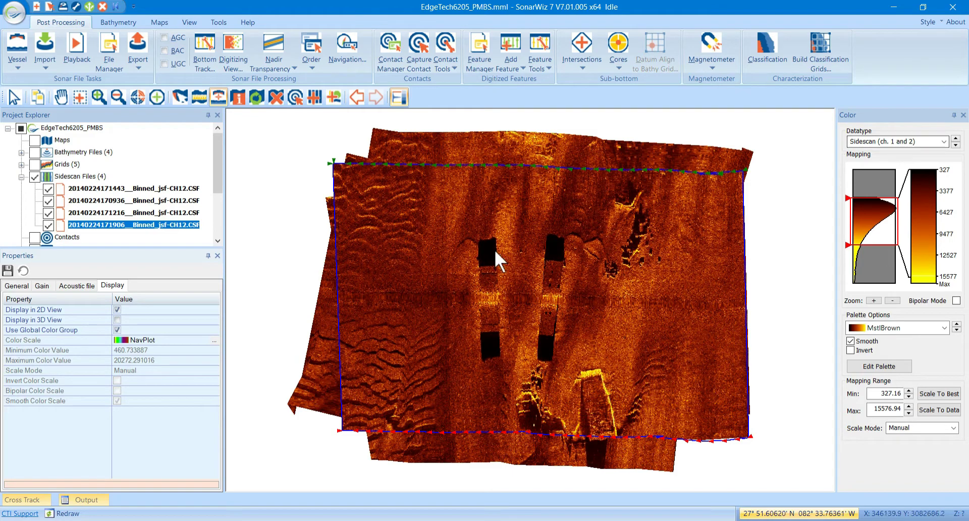
click(117, 330)
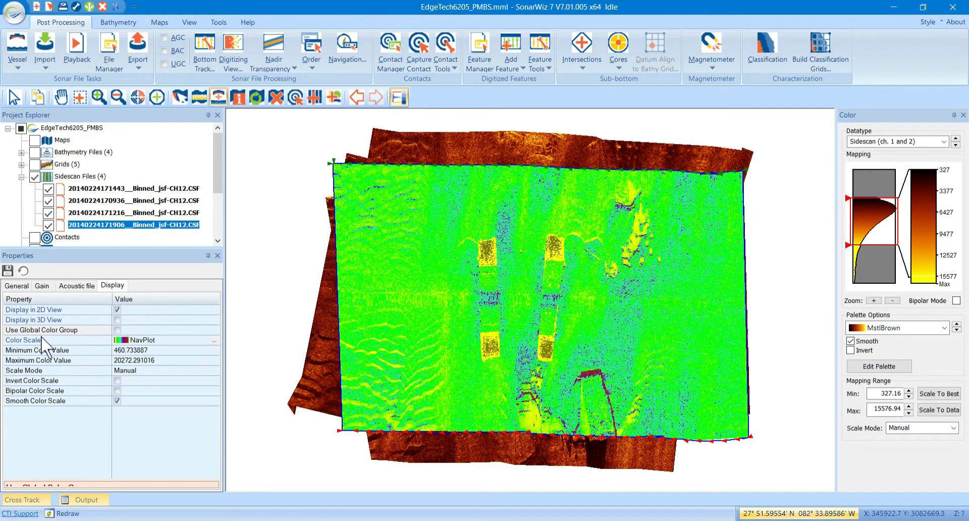
click(128, 340)
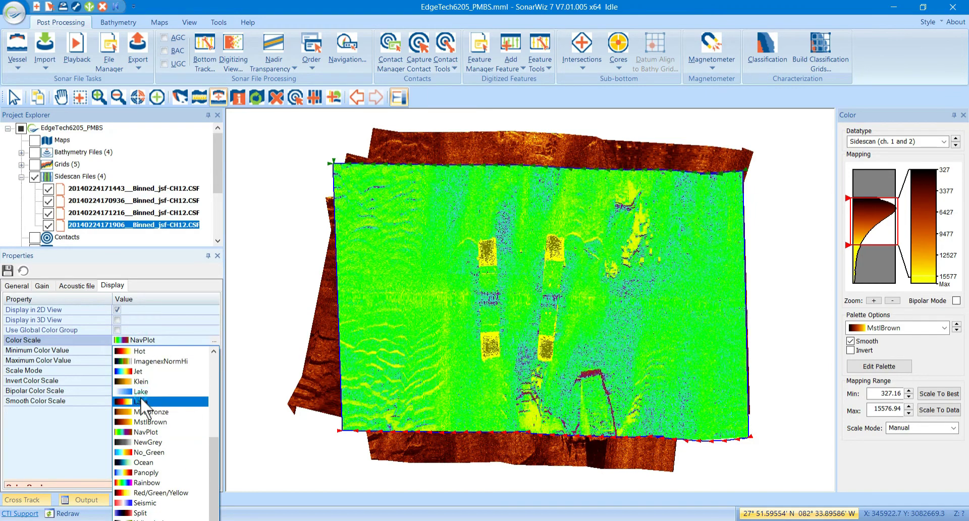
click(141, 399)
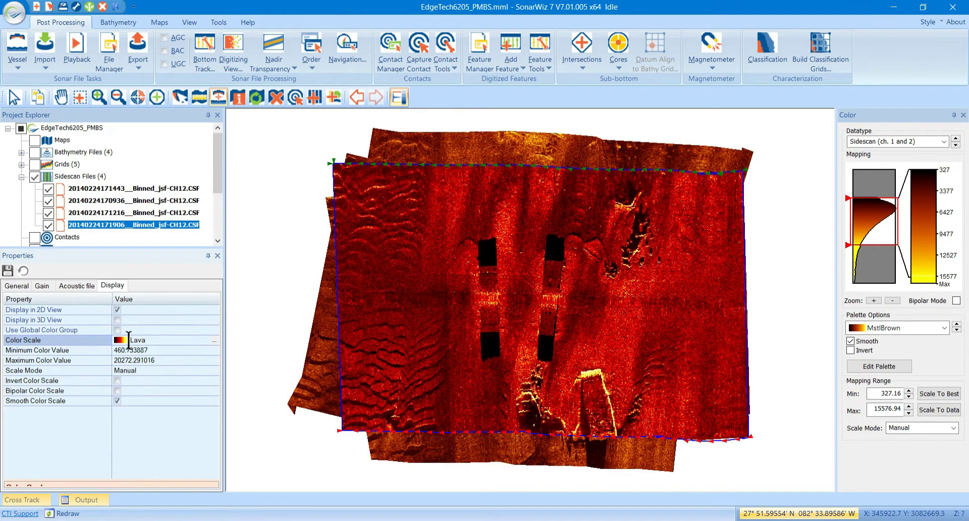
click(121, 341)
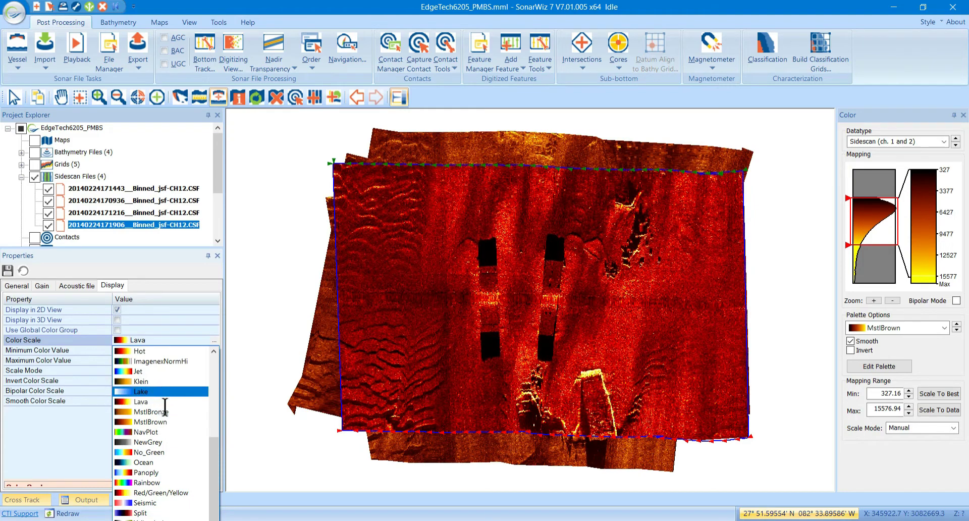
click(173, 453)
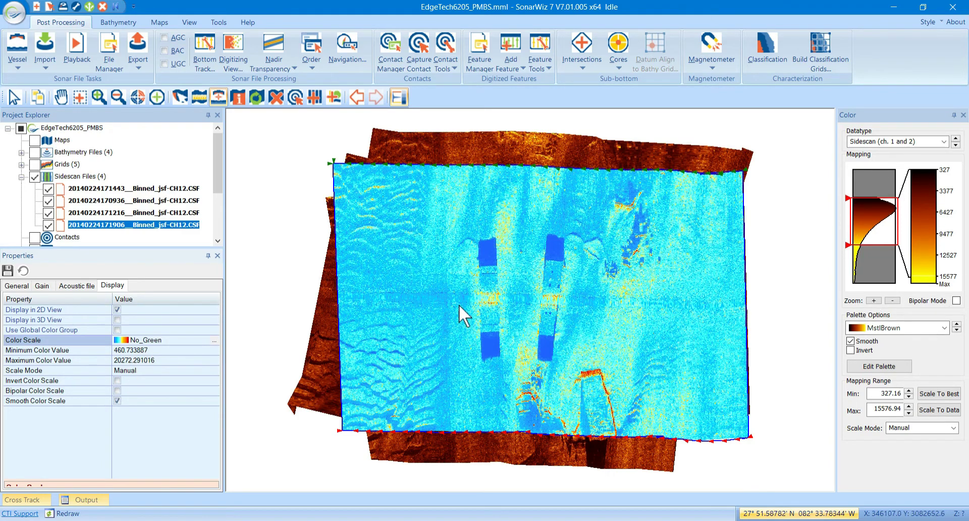
In the file's Color Scale Properties, lower No_Green Max to 13338.25 and apply.
click(215, 341)
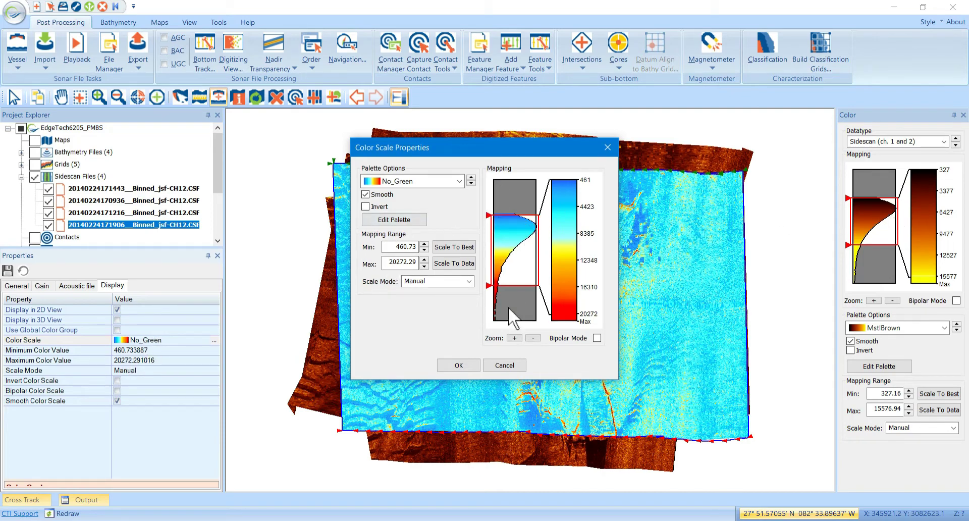
mouse_move(507, 282)
mouse_down()
mouse_move(518, 245)
mouse_move(520, 261)
mouse_up()
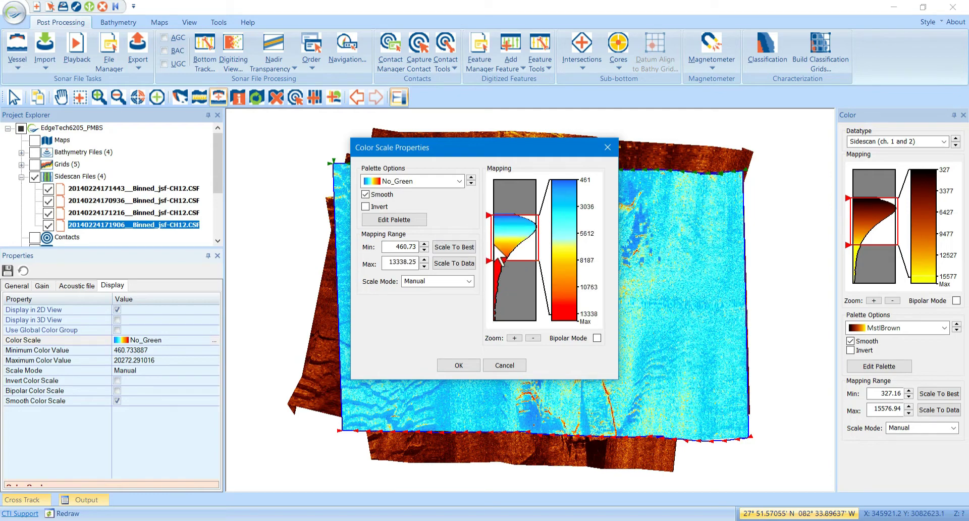
click(459, 365)
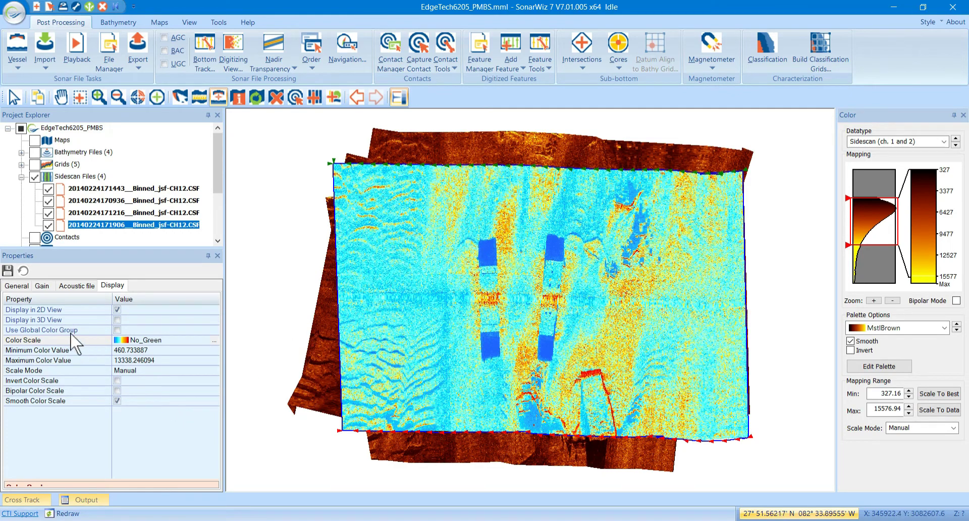
click(117, 330)
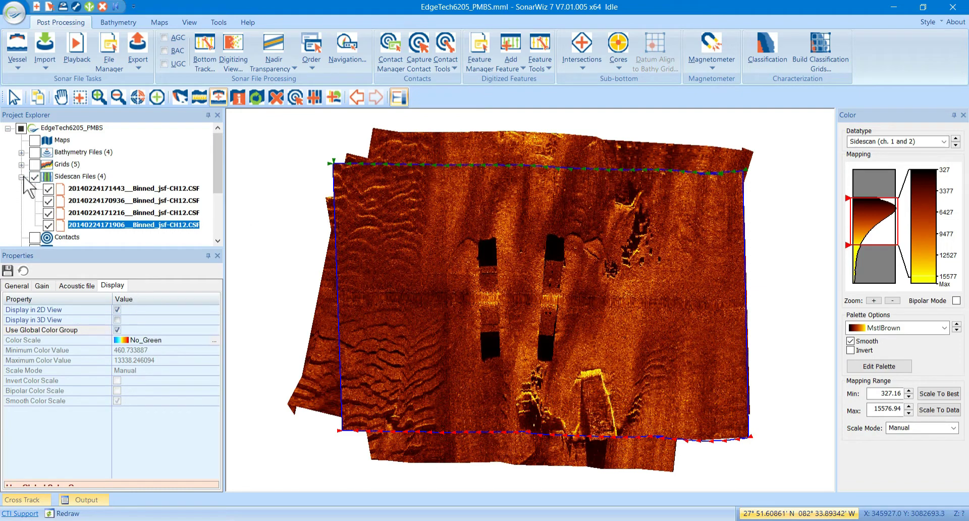
Collapse the sidescan files and display all four bathymetry files on the map.
click(21, 176)
click(21, 152)
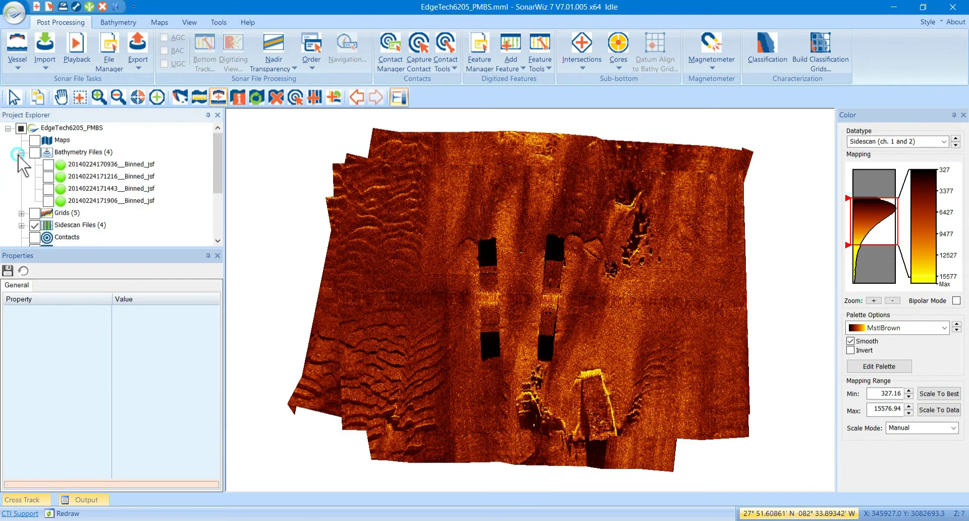
click(35, 152)
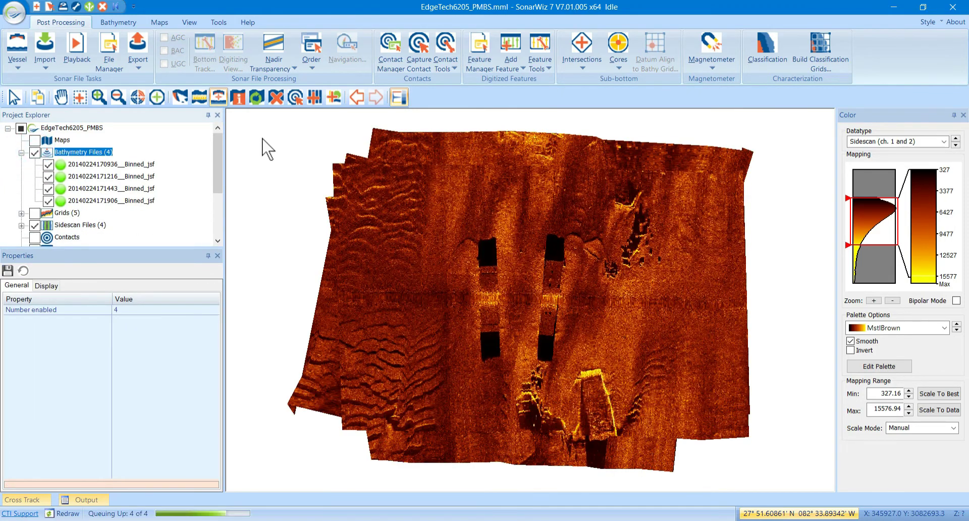
Colour bathymetry with Manual scaling, raising Min to 5.94 for a 5.94–8.52 range.
click(943, 141)
click(919, 193)
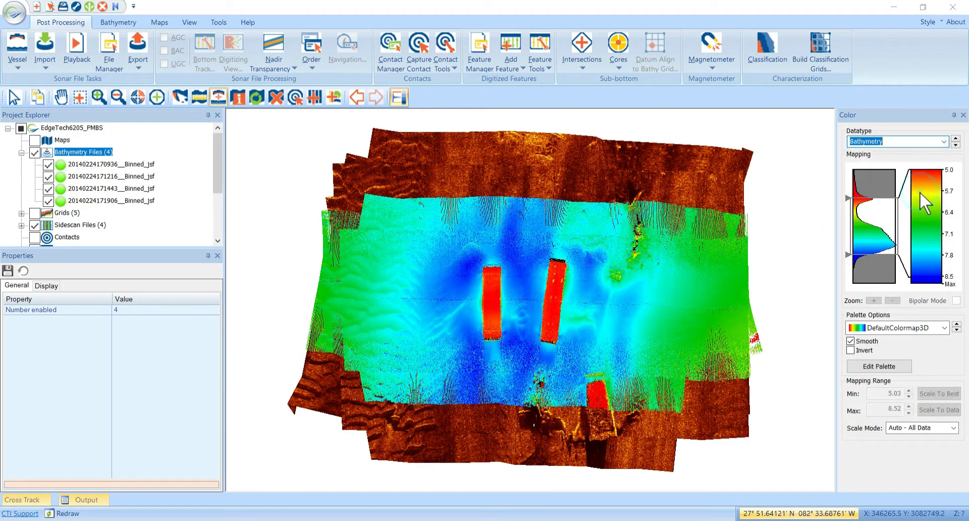
click(949, 427)
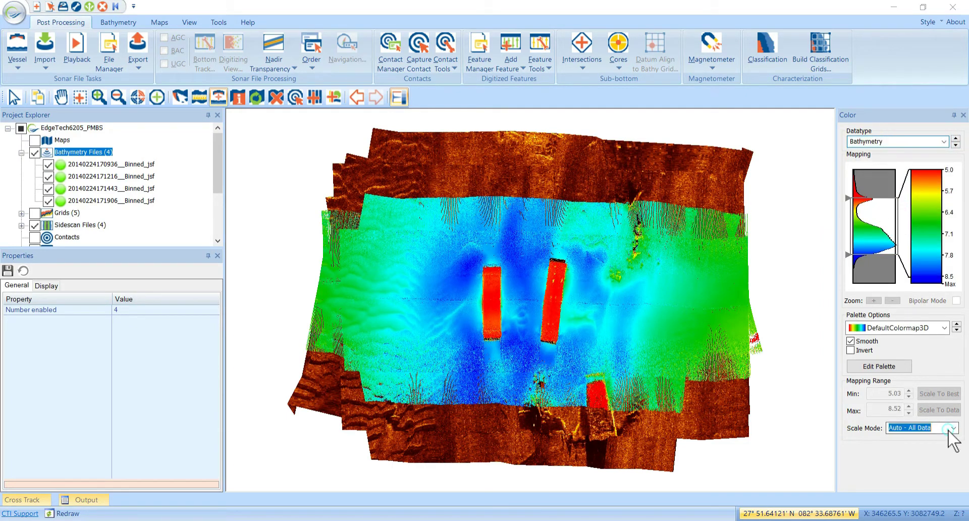
click(953, 429)
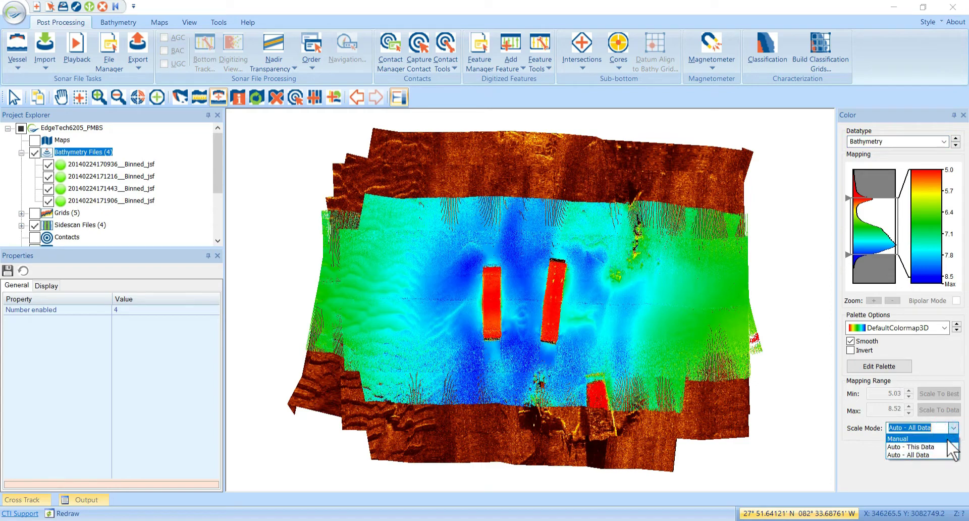
click(943, 444)
drag(875, 197, 874, 212)
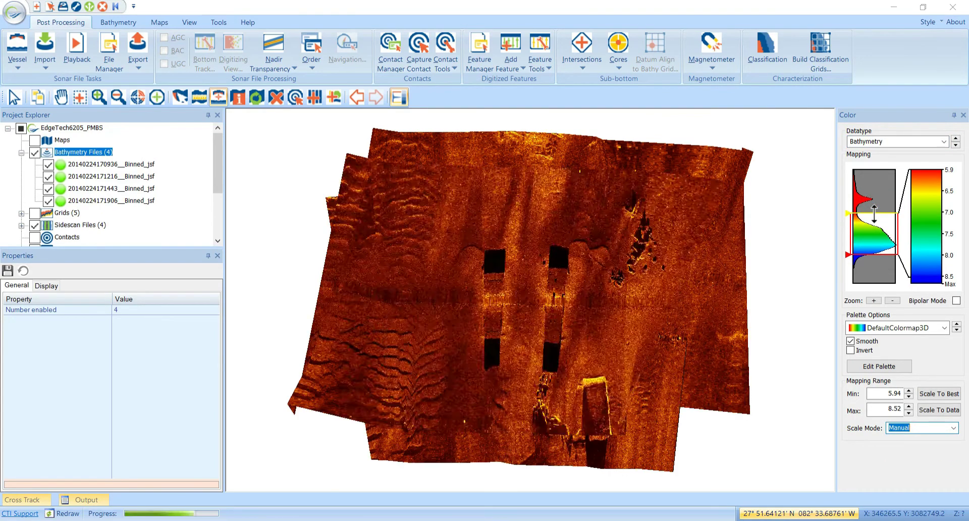
Review the first bathymetry file's Display settings, then select the Backscatter_AMP grid among the five grids.
click(89, 164)
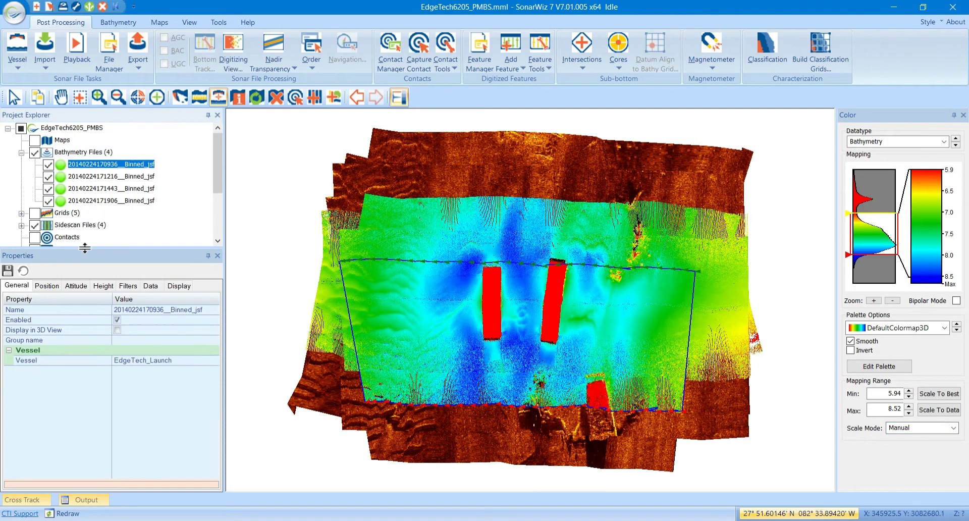
click(180, 286)
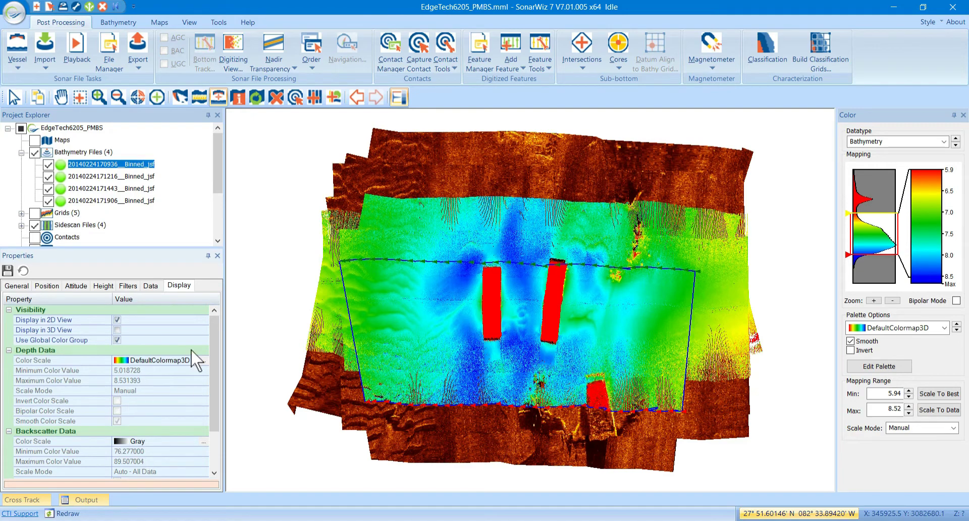
click(22, 213)
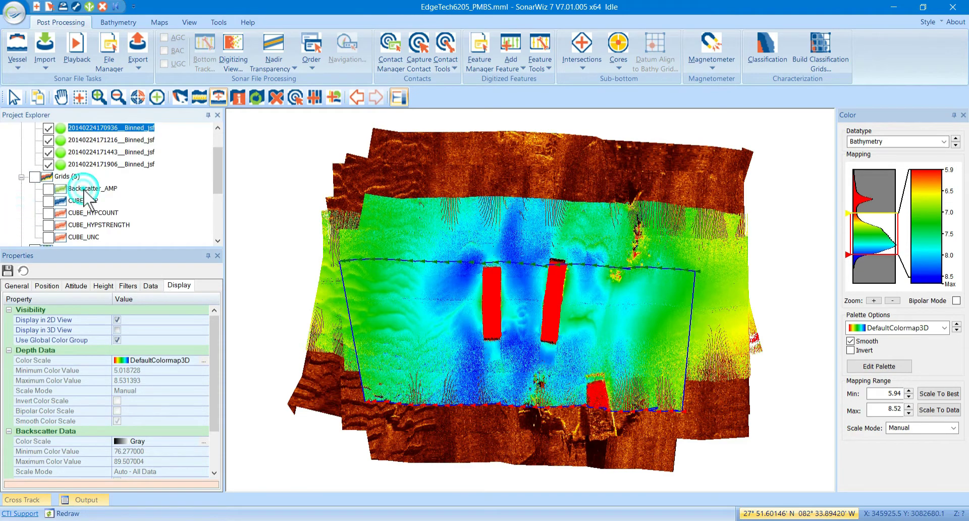
click(84, 190)
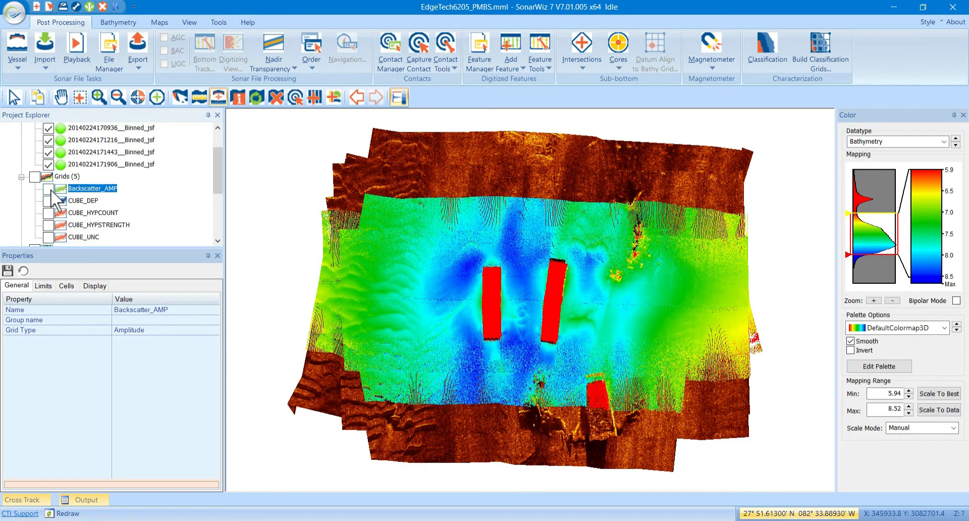
Hide Bathymetry and Sidescan Files, show only Backscatter_AMP, and view its Display settings.
scroll(221, 158, up, 3)
click(34, 152)
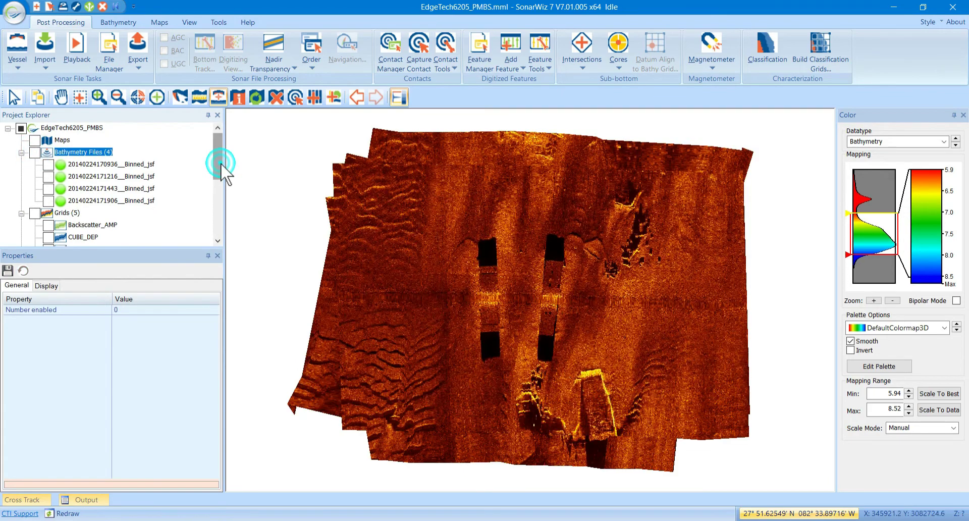
scroll(223, 173, down, 1)
click(48, 188)
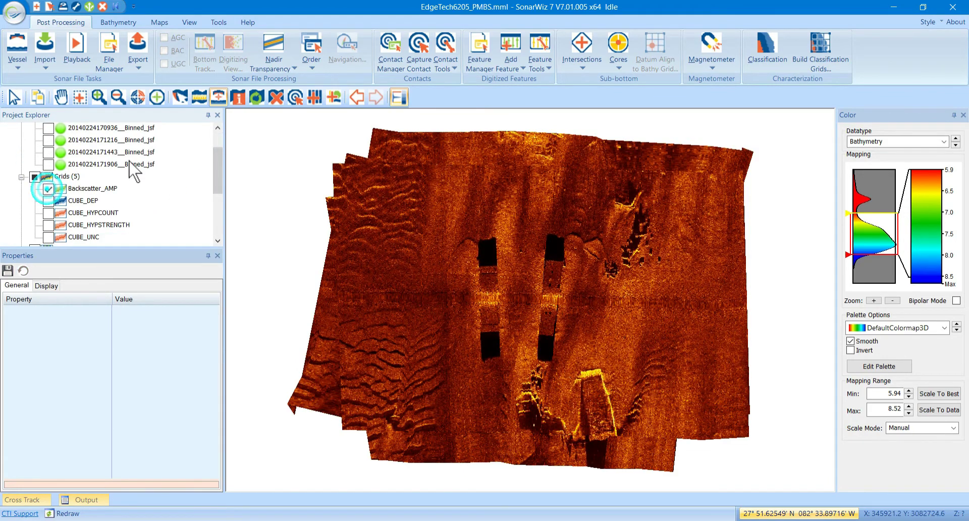
scroll(217, 177, down, 1)
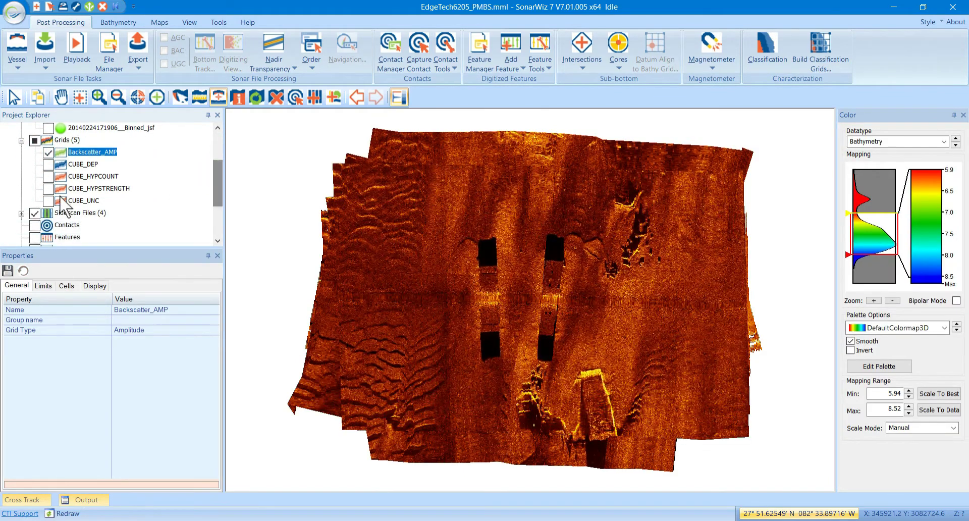
click(35, 213)
click(35, 212)
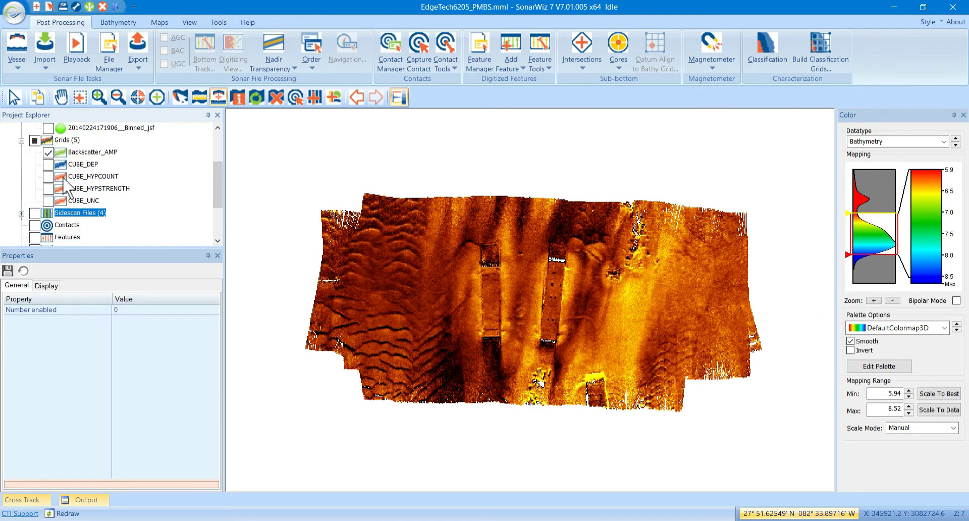
click(80, 152)
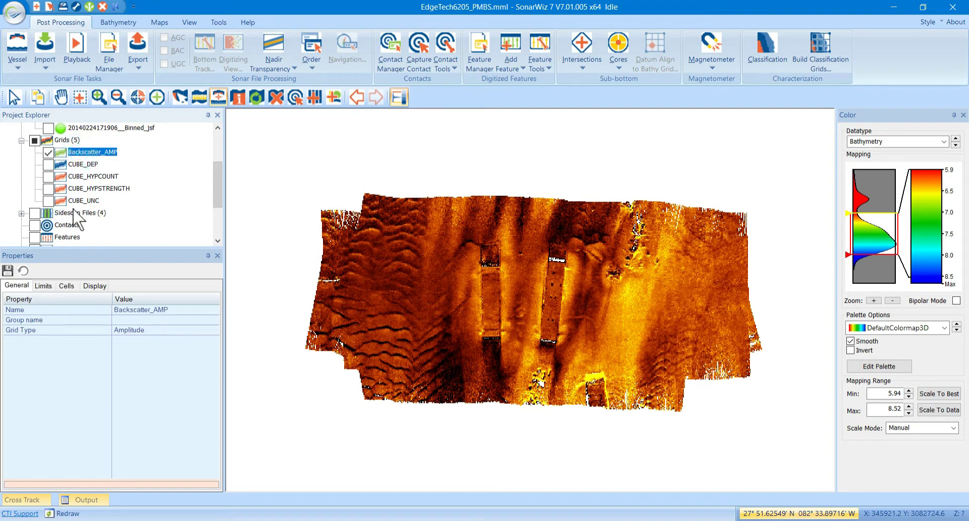
click(96, 286)
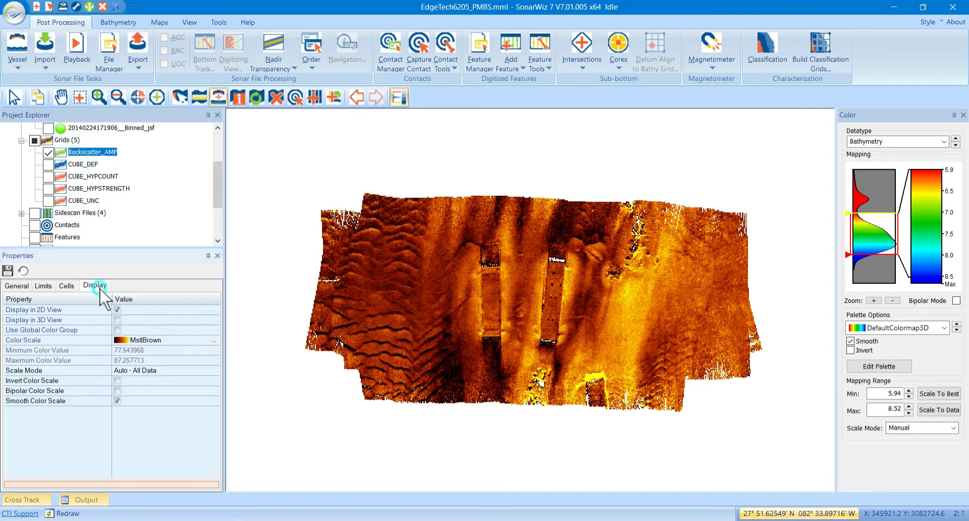
Switch the Backscatter_AMP grid's colour scale from MstlBrown to Grey.
click(131, 336)
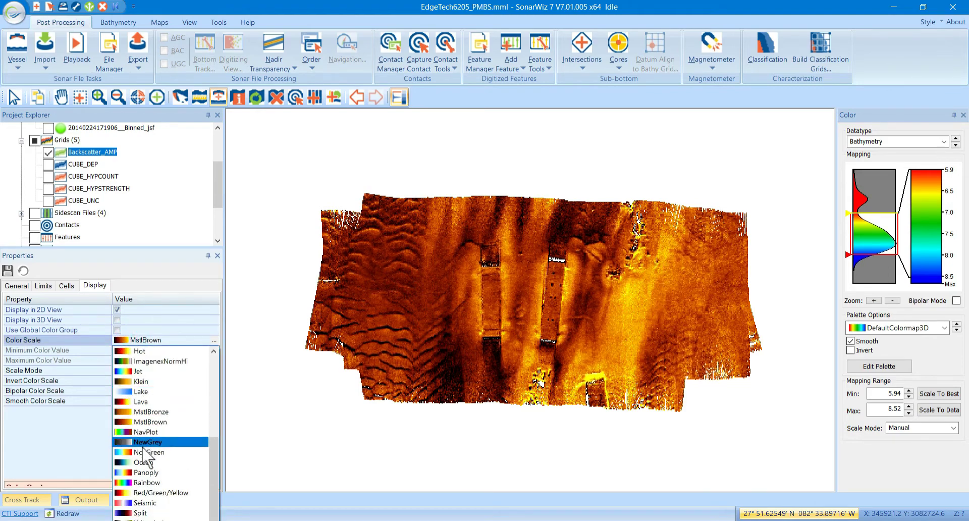
scroll(143, 450, up, 2)
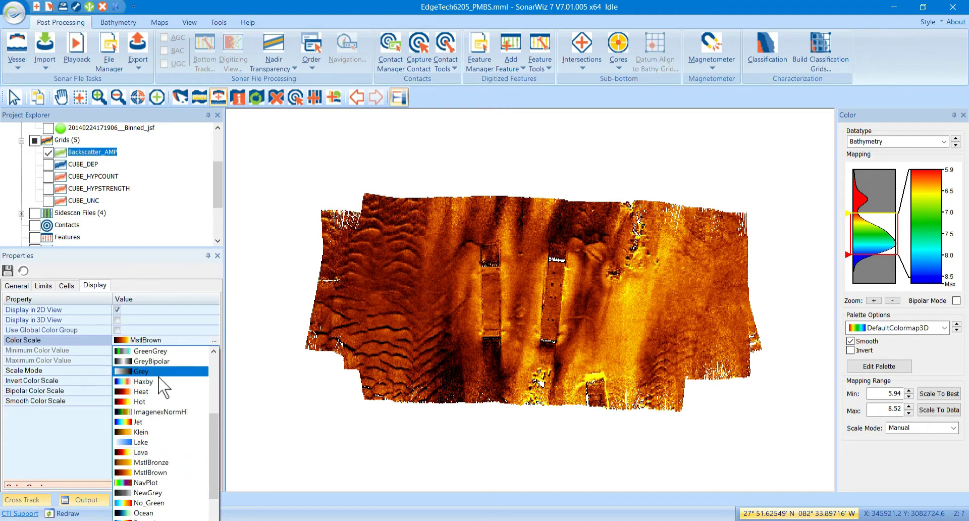
click(159, 373)
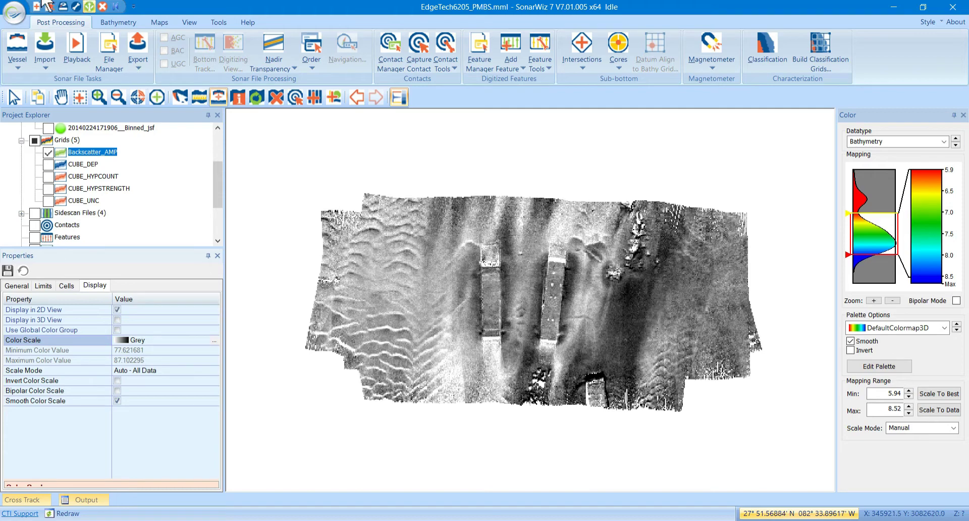
click(89, 6)
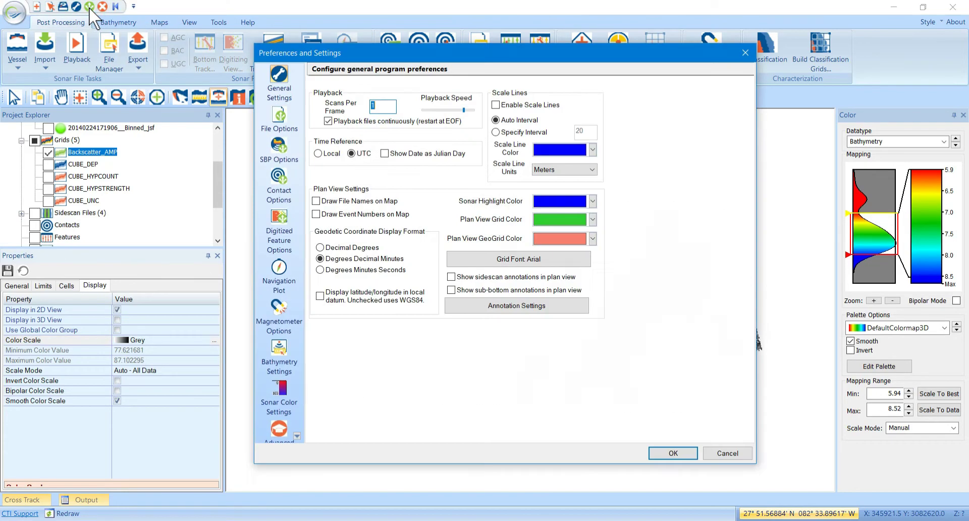
click(287, 390)
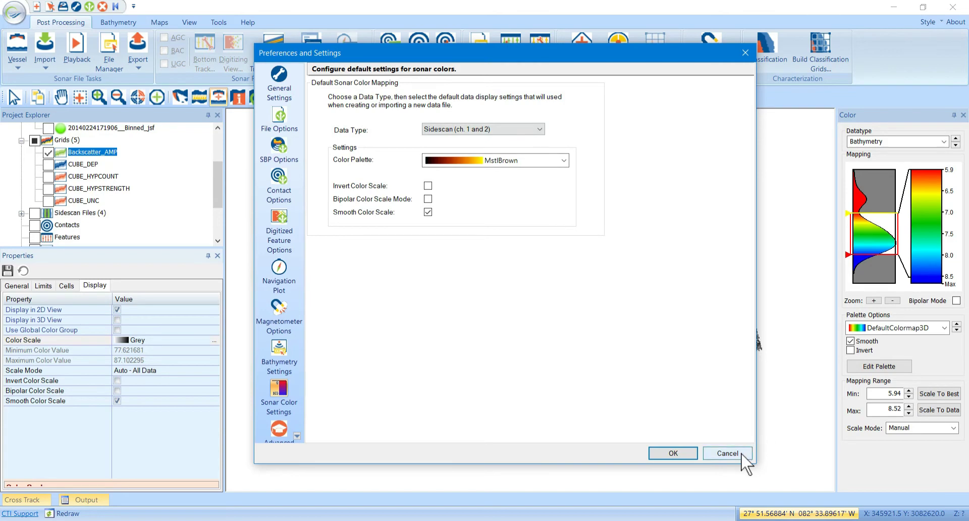
click(729, 453)
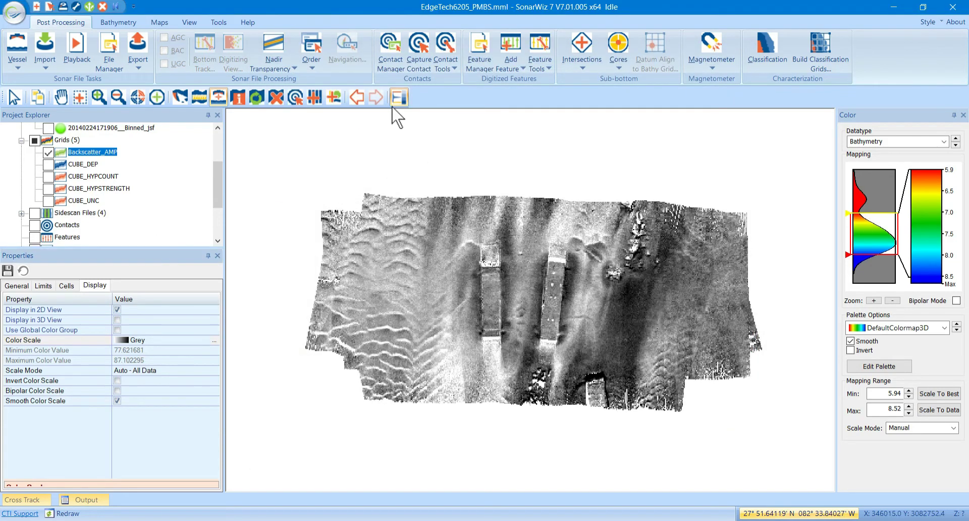